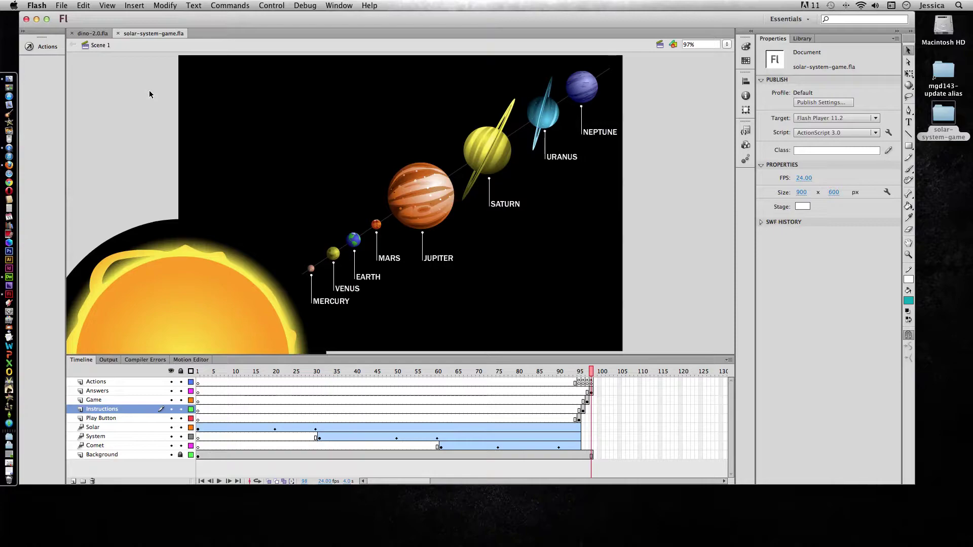
Step: Open Publish Settings for the solar system game from the File menu
{"action": "left_click", "coordinate": [61, 5]}
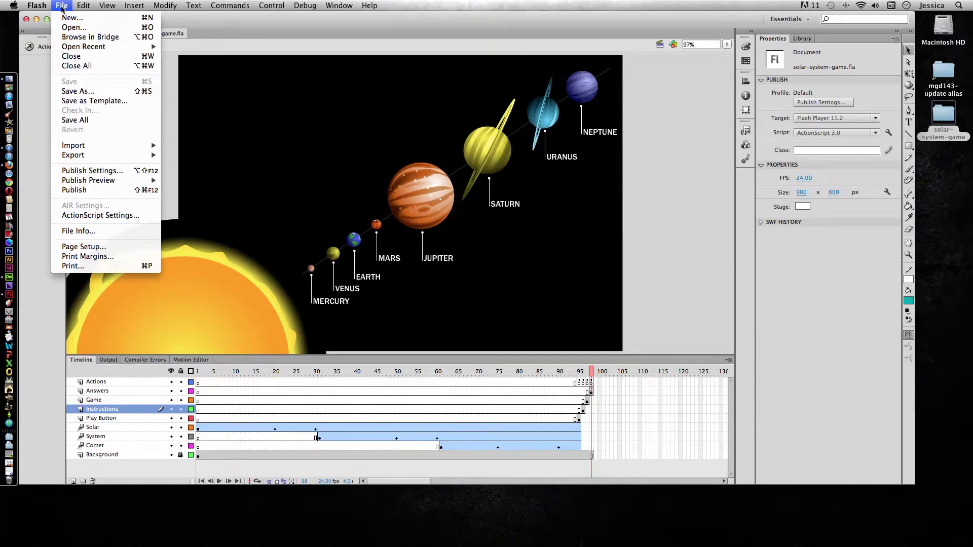
{"action": "left_click", "coordinate": [97, 172]}
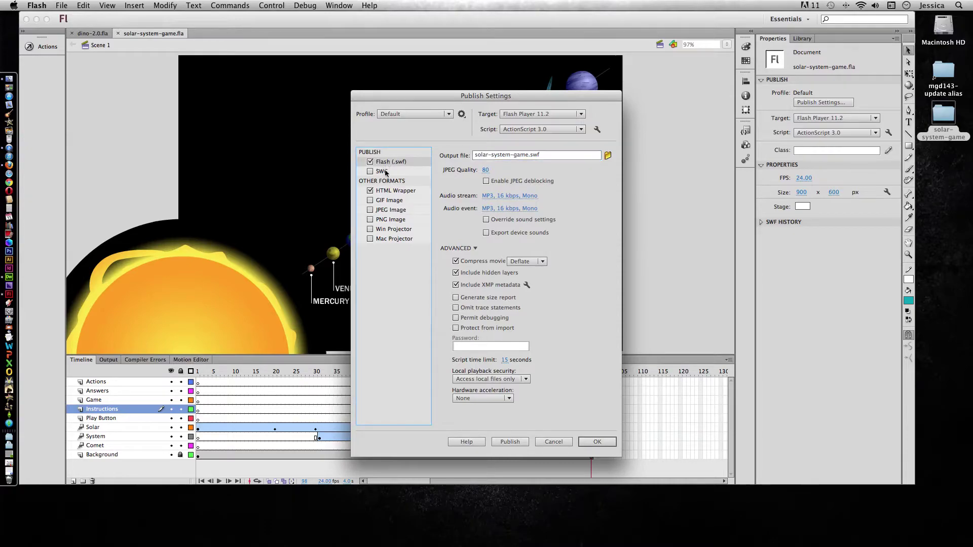
{"action": "left_click", "coordinate": [392, 192]}
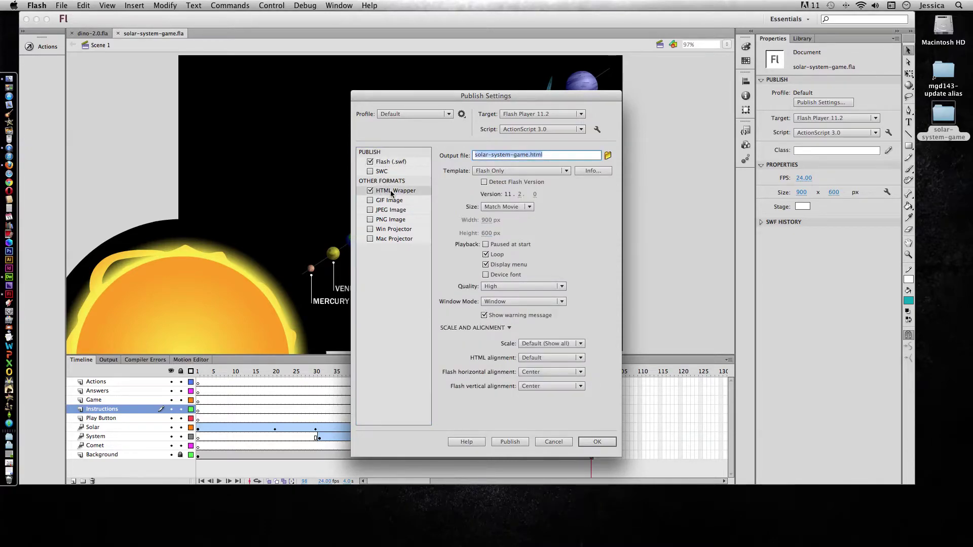
{"action": "left_click", "coordinate": [388, 161]}
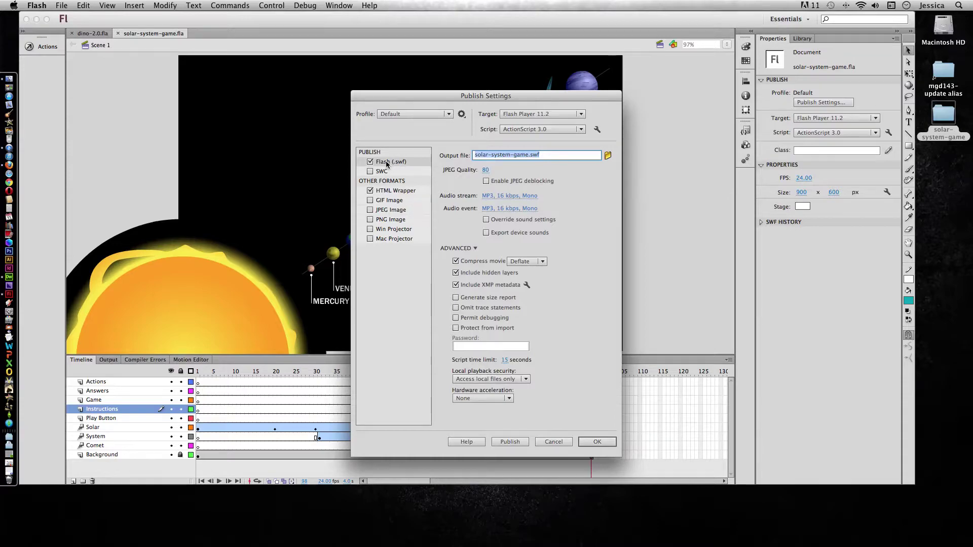
{"action": "left_click", "coordinate": [528, 114]}
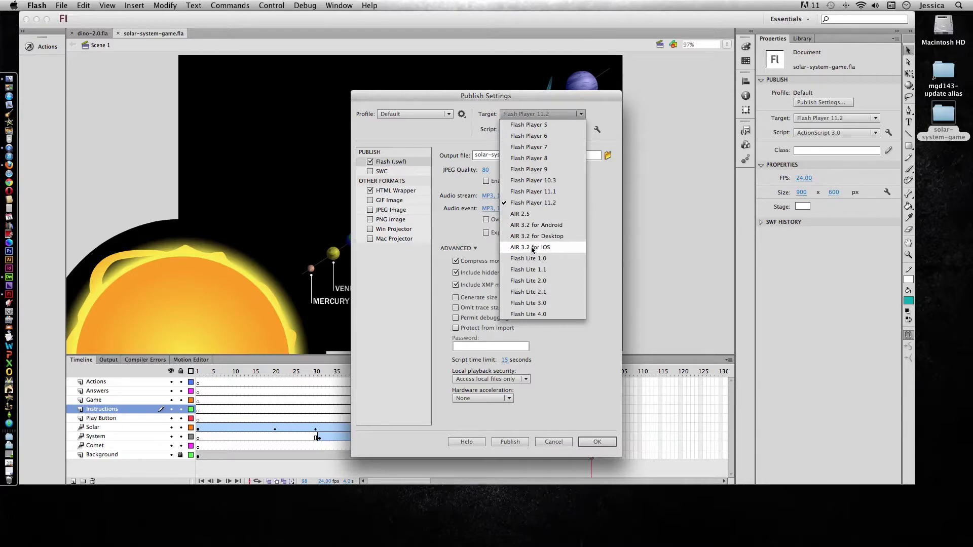
{"action": "left_click", "coordinate": [595, 226]}
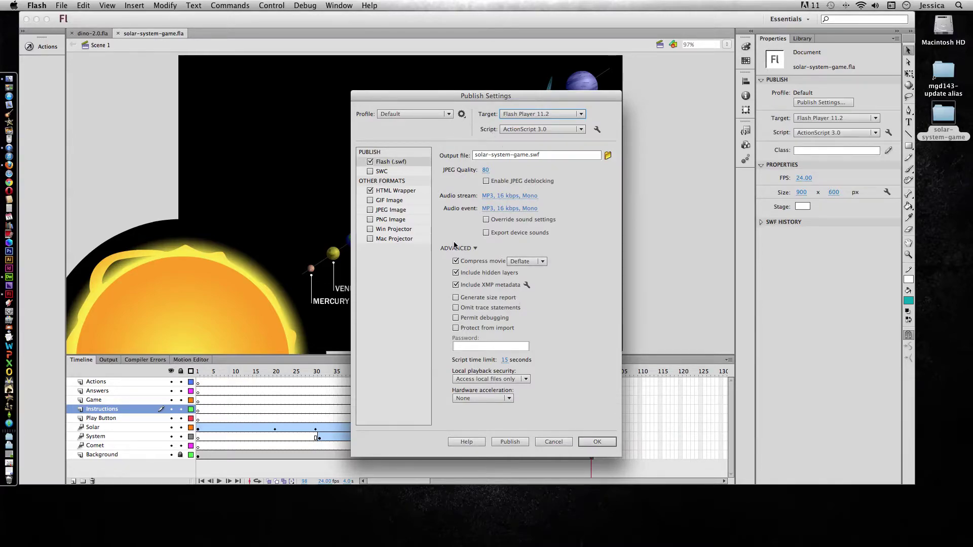
Step: Show the HTML Wrapper options, keep Quality at High, and compare them with the Flash output settings
{"action": "left_click", "coordinate": [401, 190]}
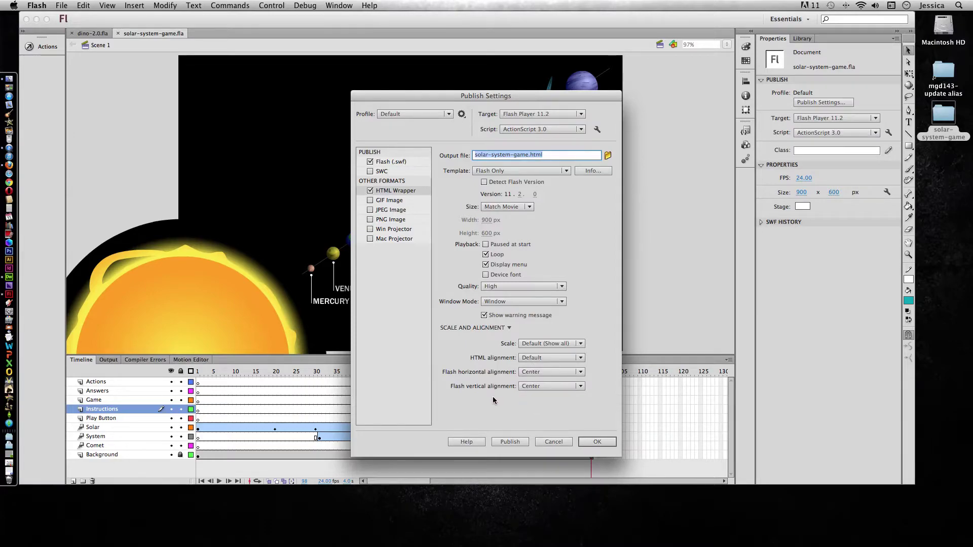
{"action": "left_click", "coordinate": [507, 285]}
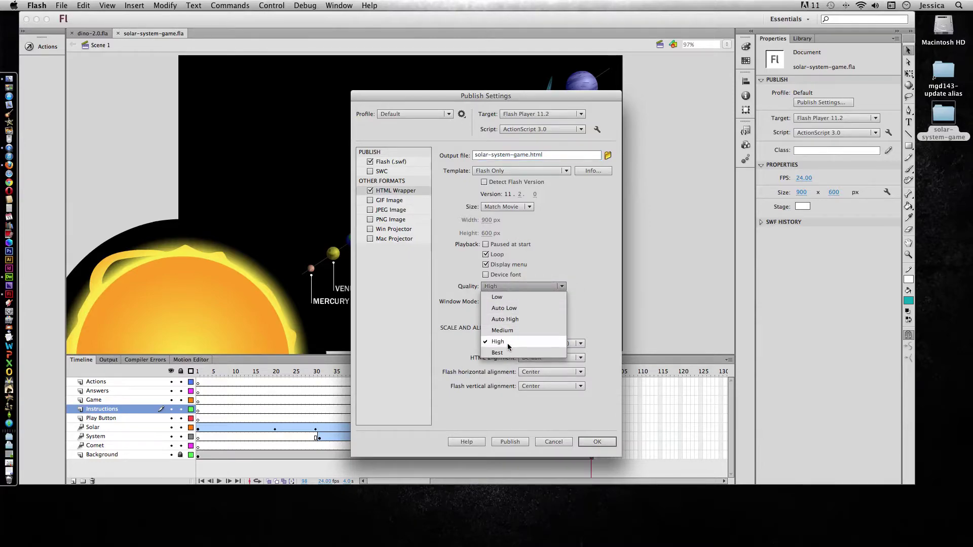
{"action": "left_click", "coordinate": [568, 262]}
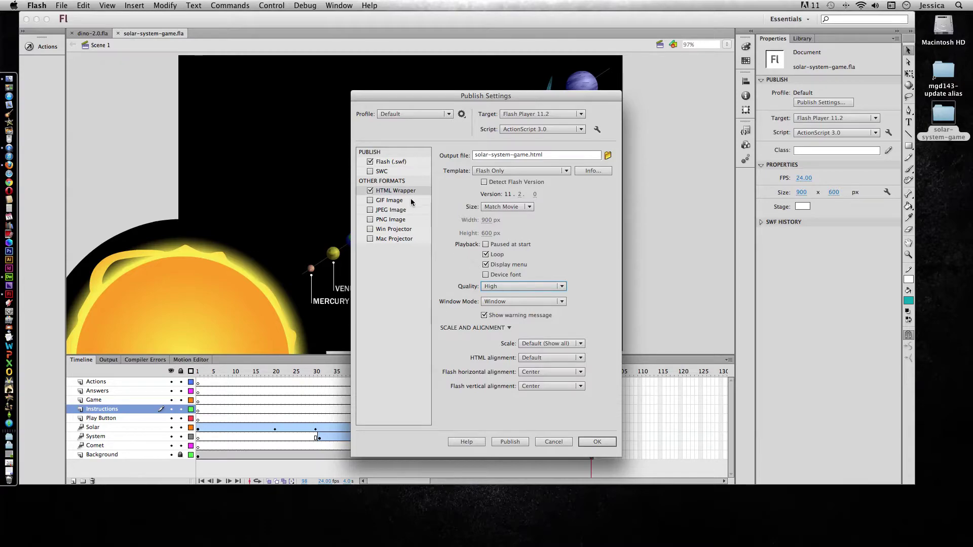
{"action": "left_click", "coordinate": [382, 162]}
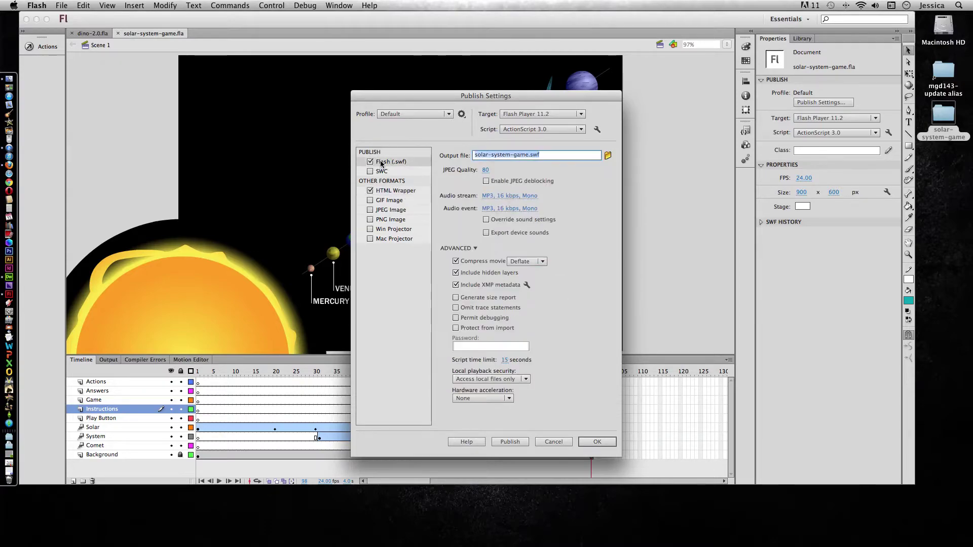
{"action": "left_click", "coordinate": [390, 192]}
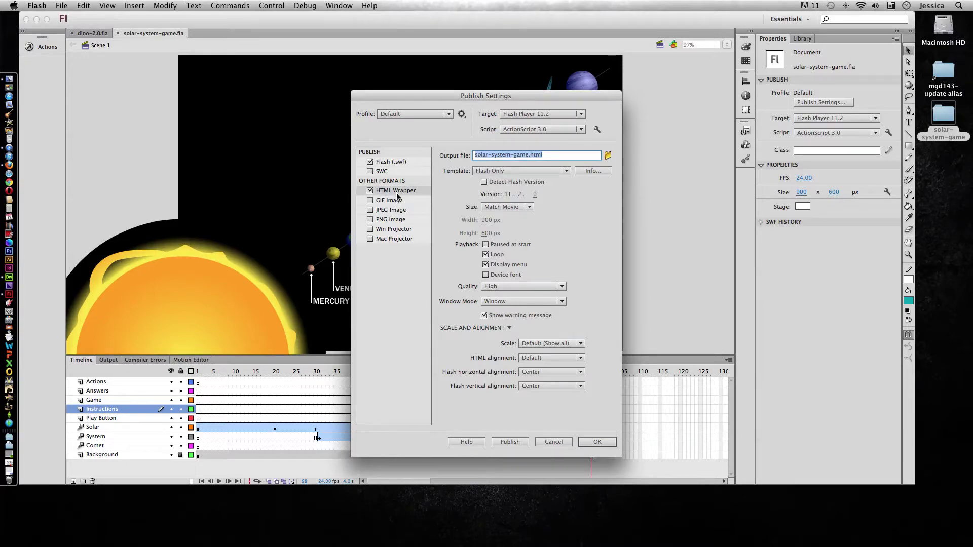
Step: Publish the game, then open the desktop solar-system-game folder and select solar-system-game.html
{"action": "left_click", "coordinate": [513, 442]}
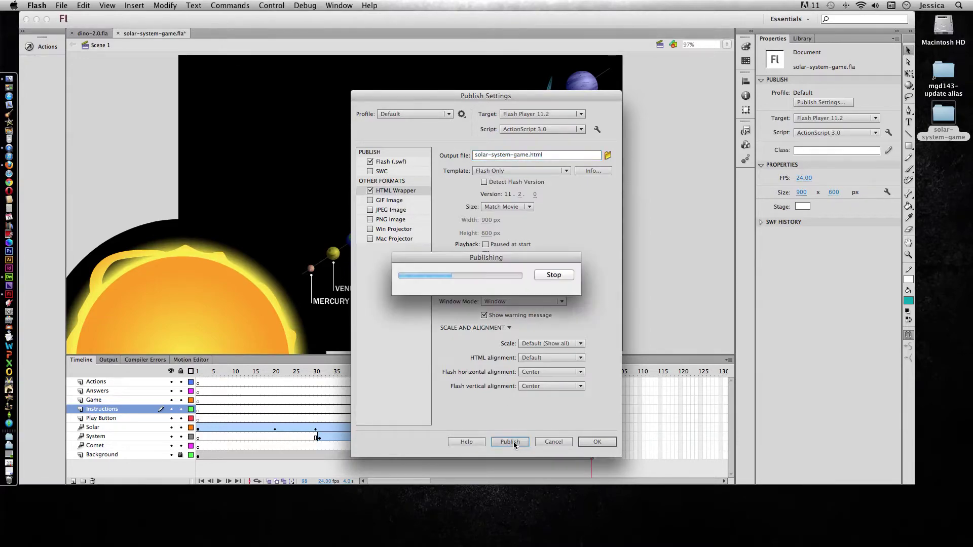
{"action": "double_click", "coordinate": [942, 118]}
{"action": "left_click_drag", "start_coordinate": [712, 168], "coordinate": [491, 125]}
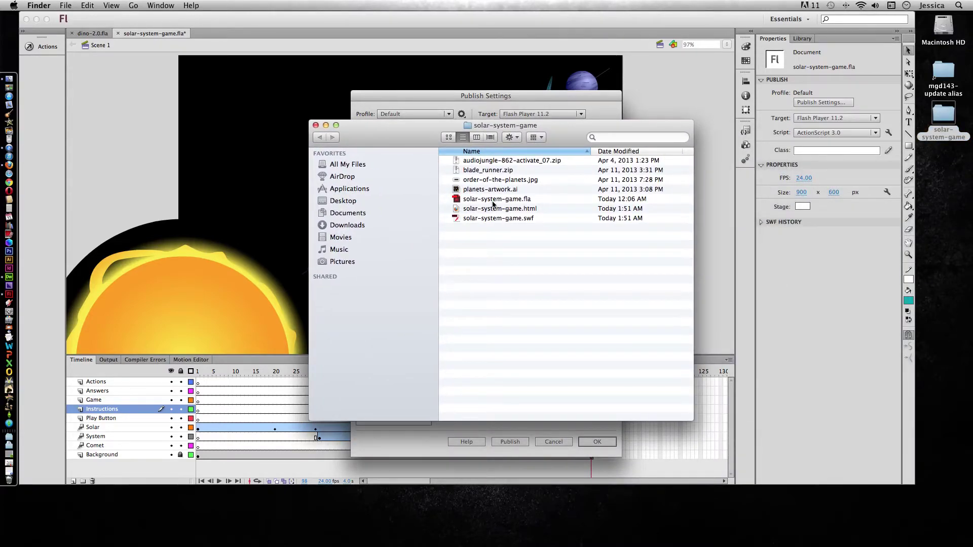
{"action": "left_click", "coordinate": [488, 218]}
{"action": "key", "text": "Up"}
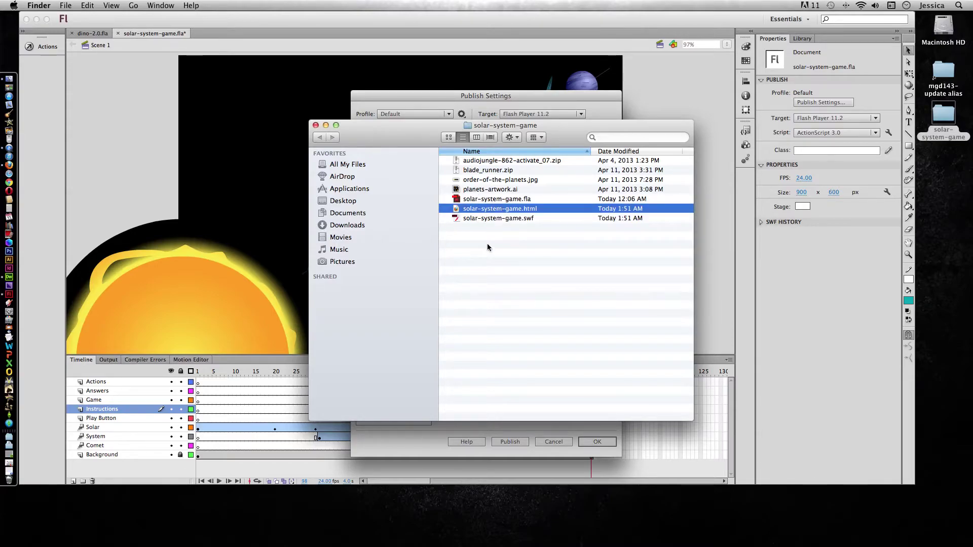
Step: Open solar-system-game.html in Firefox to see the Solar System title screen
{"action": "double_click", "coordinate": [458, 208]}
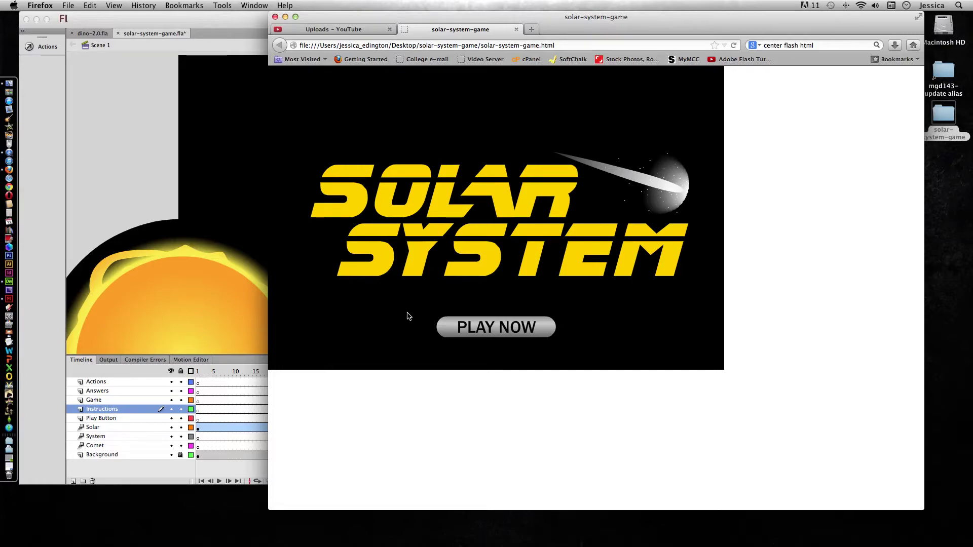
Step: Move Firefox aside, raise the Finder folder, and select planets-artwork.ai, then order-of-the-planets.jpg
{"action": "left_click_drag", "start_coordinate": [454, 16], "coordinate": [503, 107]}
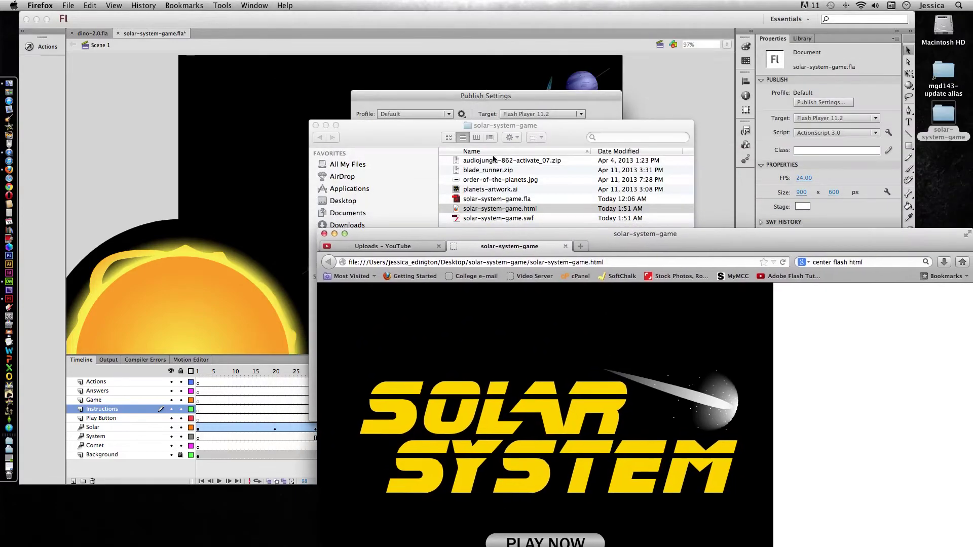
{"action": "left_click", "coordinate": [491, 128]}
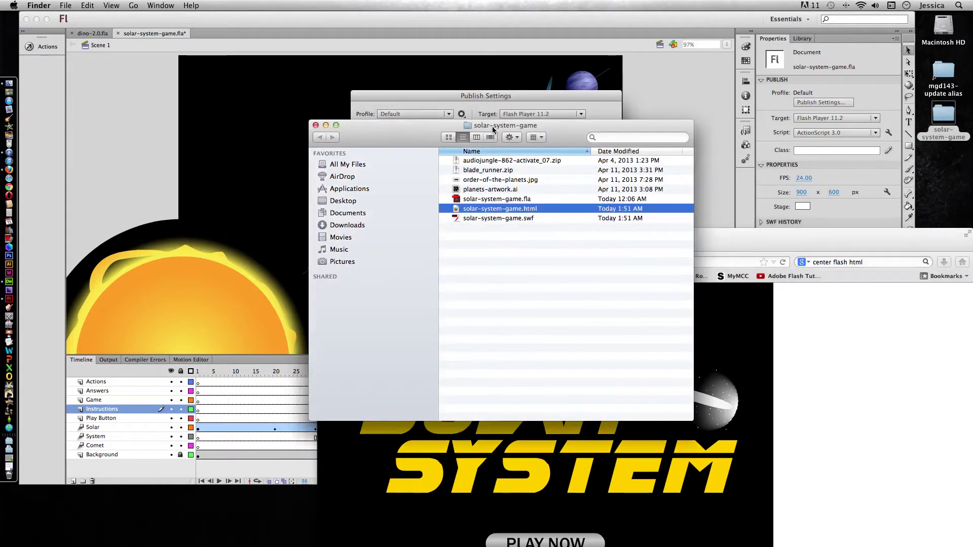
{"action": "left_click", "coordinate": [464, 190]}
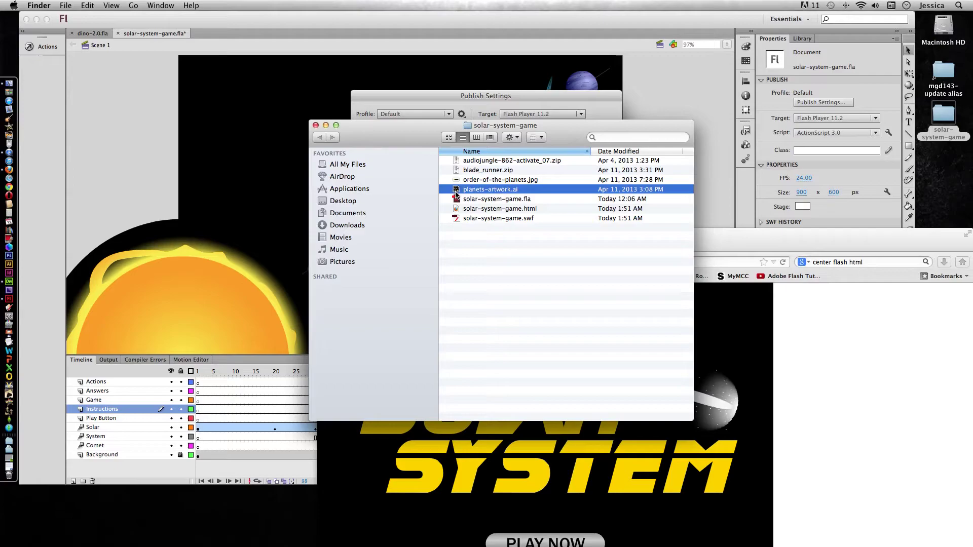
{"action": "left_click_drag", "start_coordinate": [476, 190], "coordinate": [470, 184]}
{"action": "left_click", "coordinate": [471, 181]}
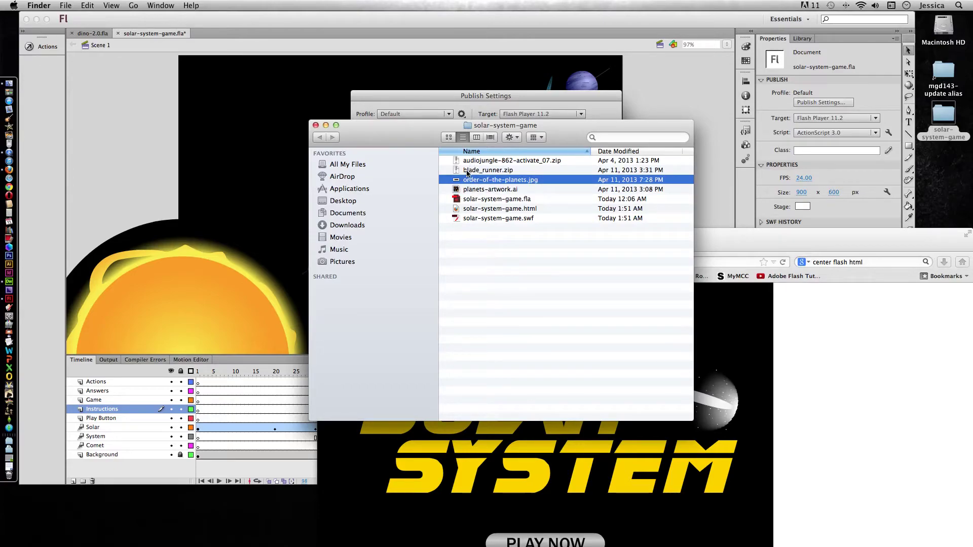
Step: Move Firefox to the top and widen it to view the game, then return to Flash
{"action": "left_click", "coordinate": [718, 242]}
{"action": "left_click_drag", "start_coordinate": [718, 242], "coordinate": [667, 45]}
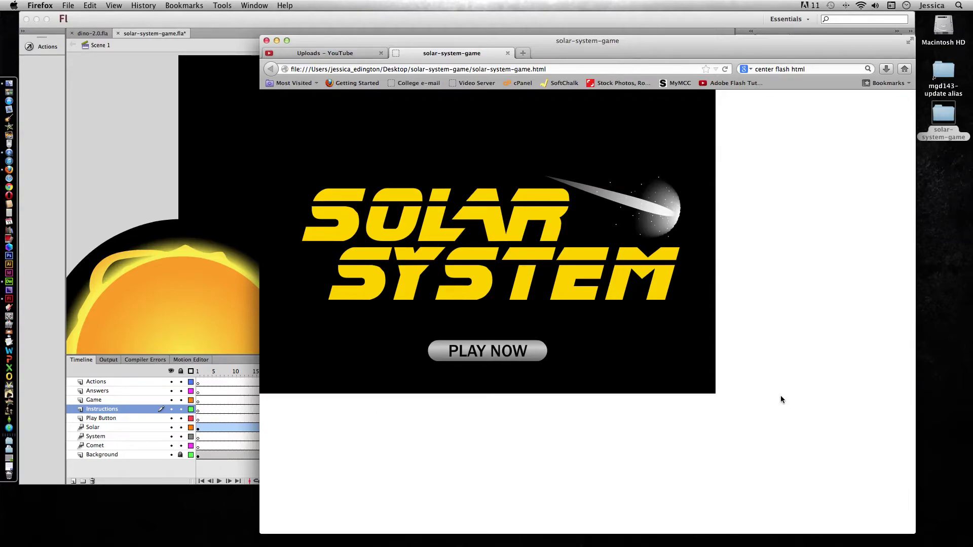
{"action": "left_click_drag", "start_coordinate": [259, 452], "coordinate": [225, 452]}
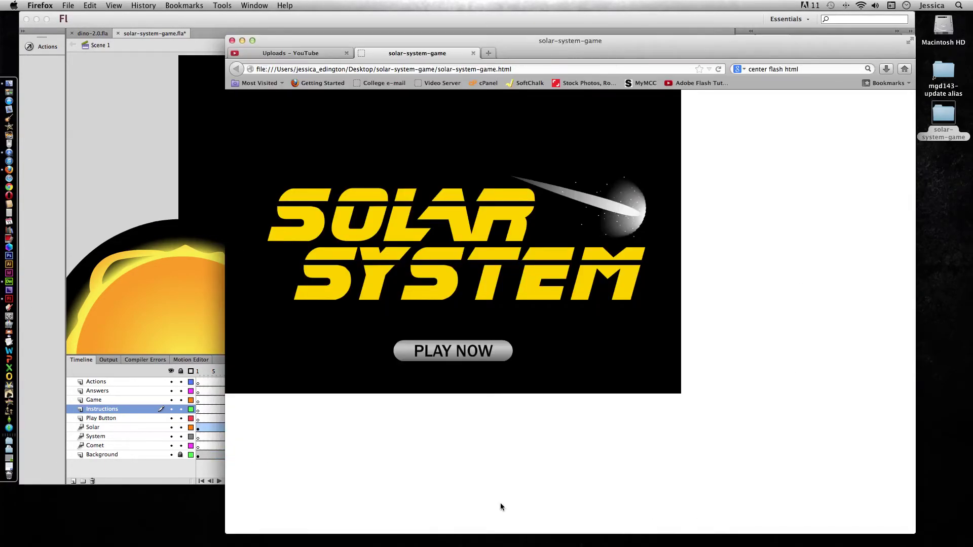
{"action": "left_click", "coordinate": [147, 189]}
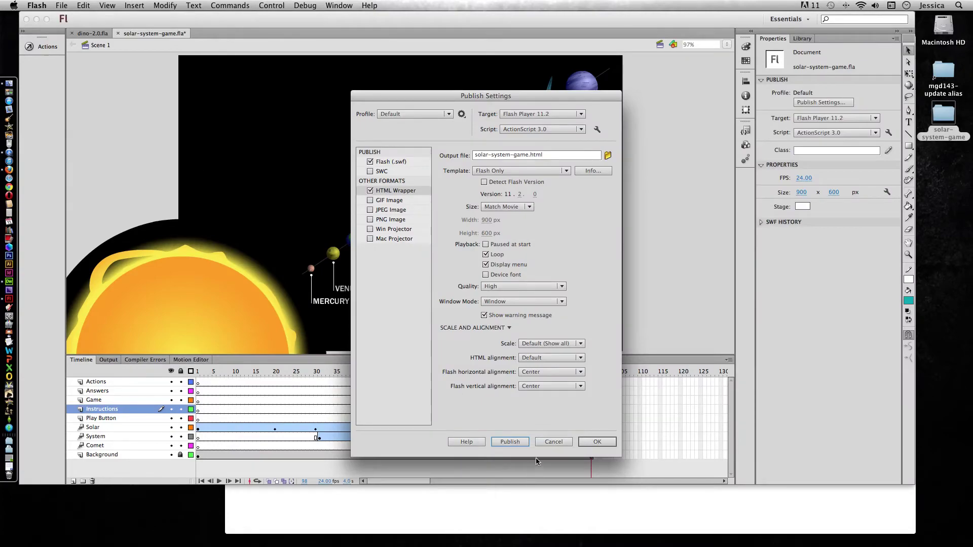
Step: Close Publish Settings and toggle the Background layer off and on to check the stage colour
{"action": "left_click", "coordinate": [552, 442]}
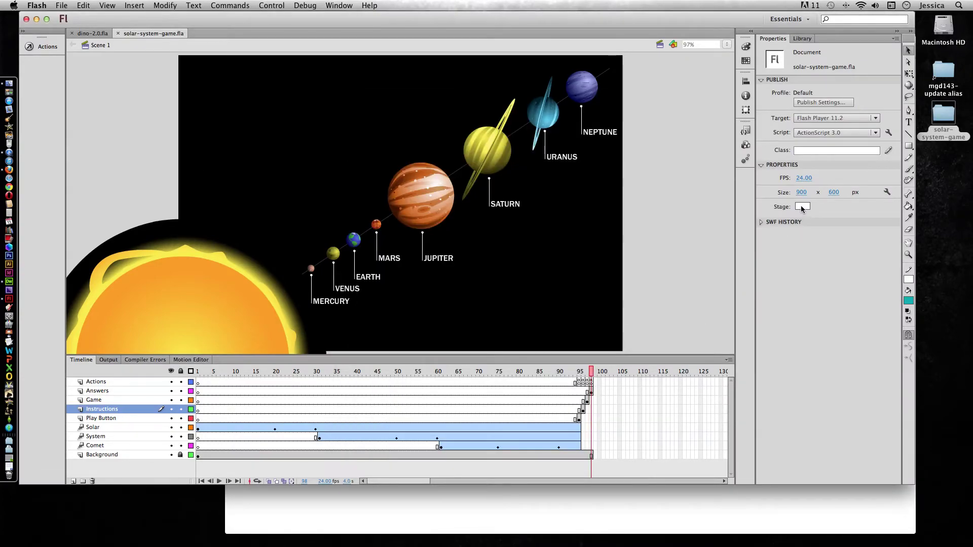
{"action": "left_click", "coordinate": [171, 458]}
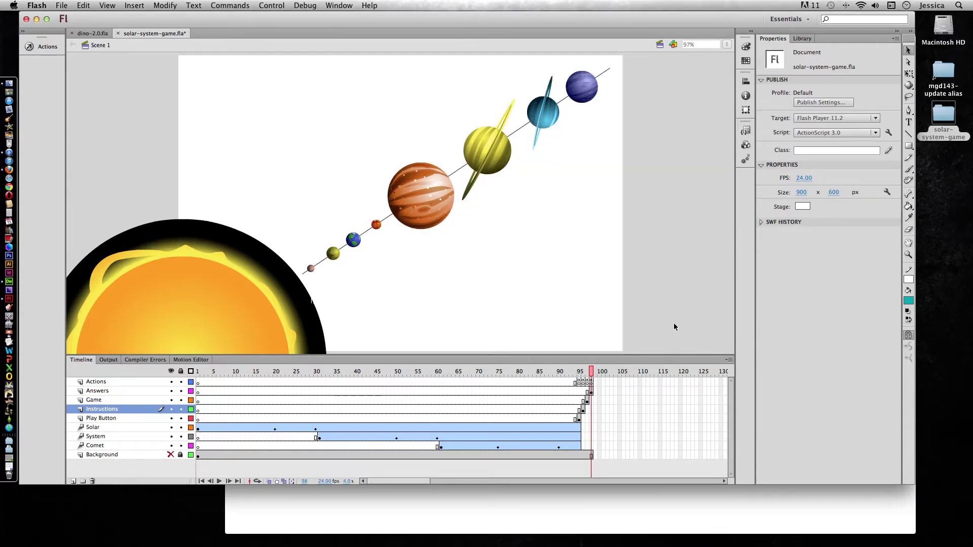
{"action": "left_click", "coordinate": [170, 455]}
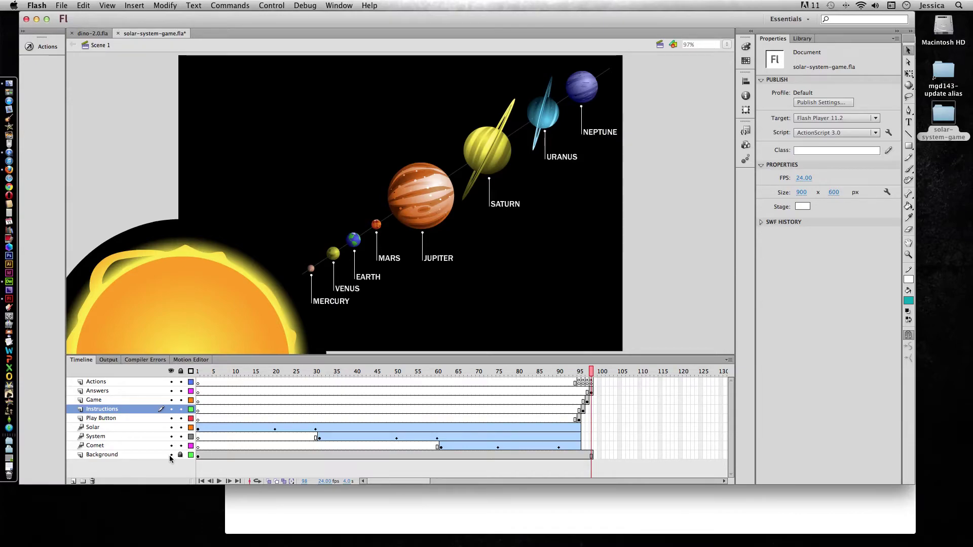
Step: Change the stage colour to #999999 grey and publish the game again
{"action": "left_click", "coordinate": [808, 208]}
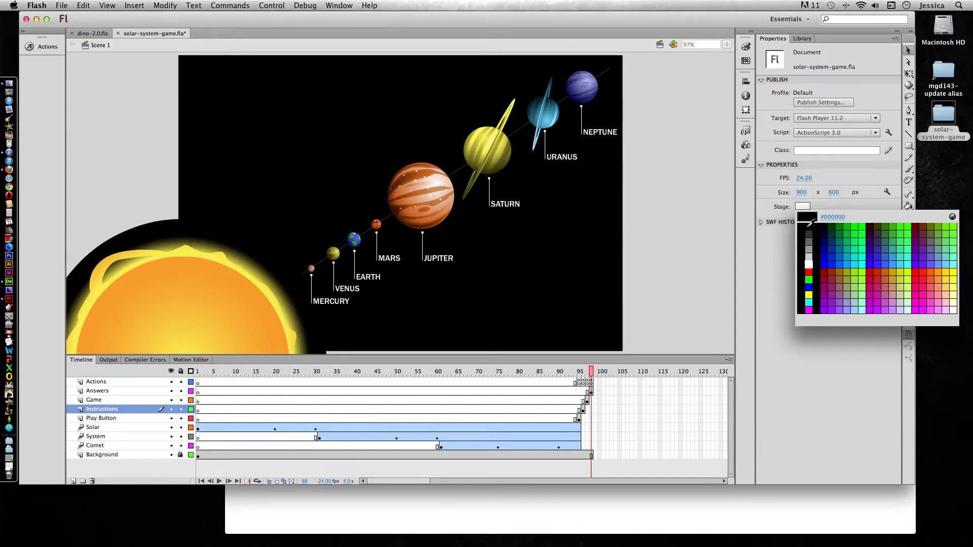
{"action": "left_click", "coordinate": [808, 227]}
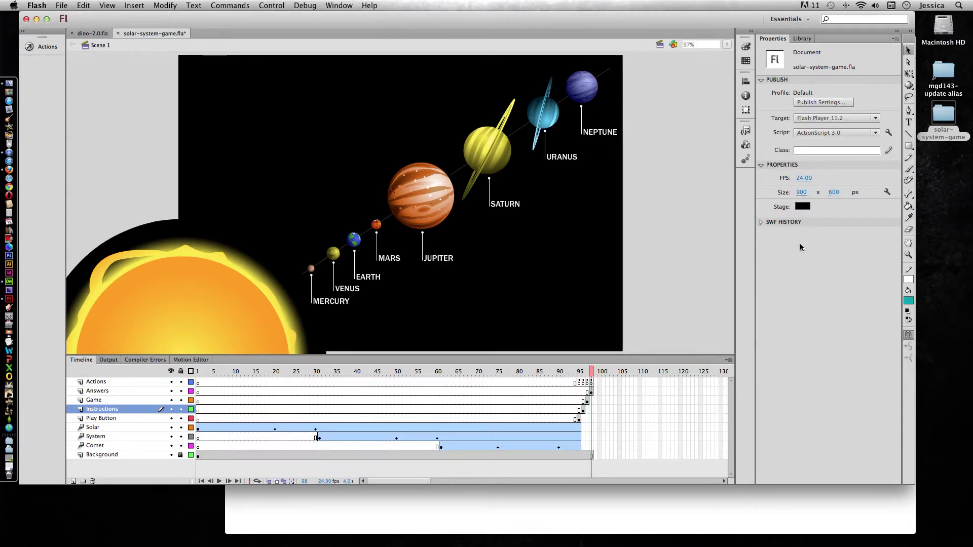
{"action": "left_click", "coordinate": [801, 207]}
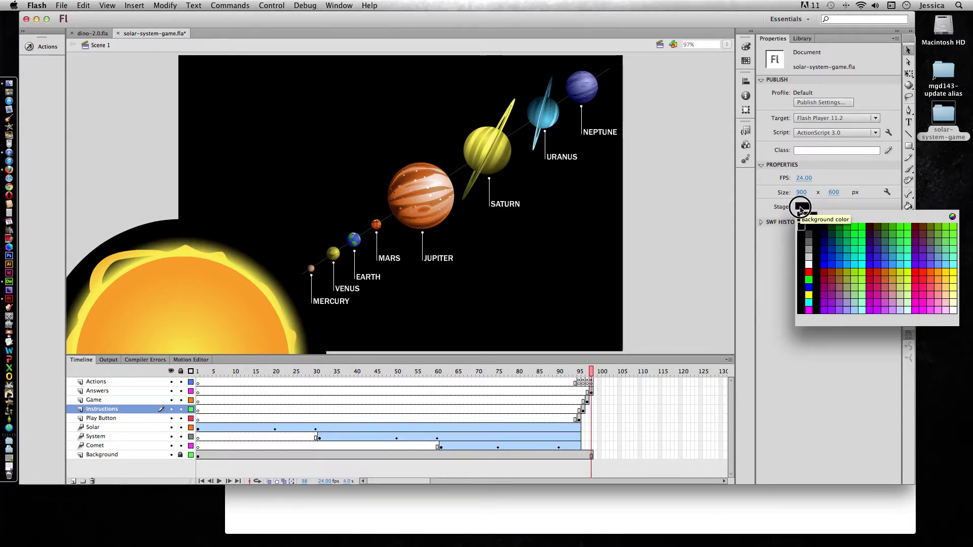
{"action": "left_click", "coordinate": [810, 243]}
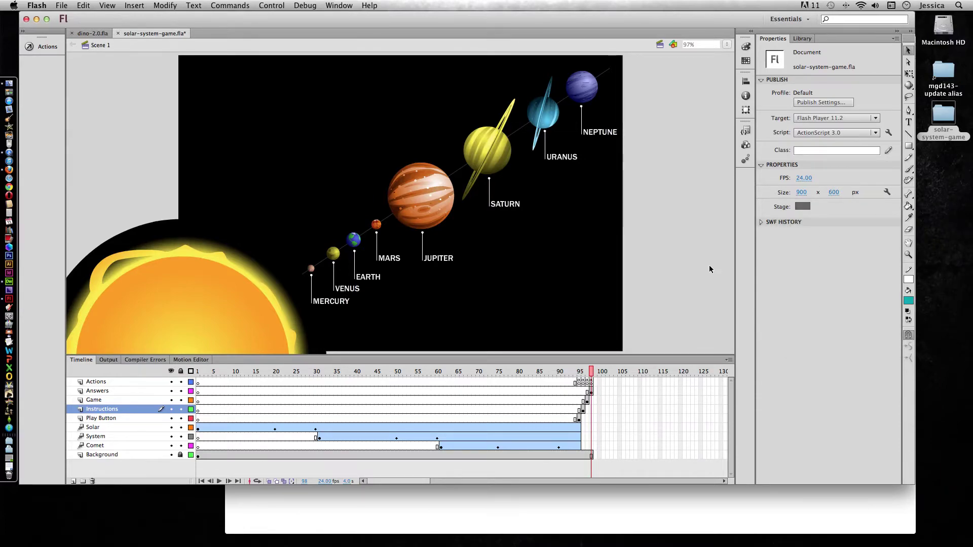
{"action": "left_click", "coordinate": [57, 5]}
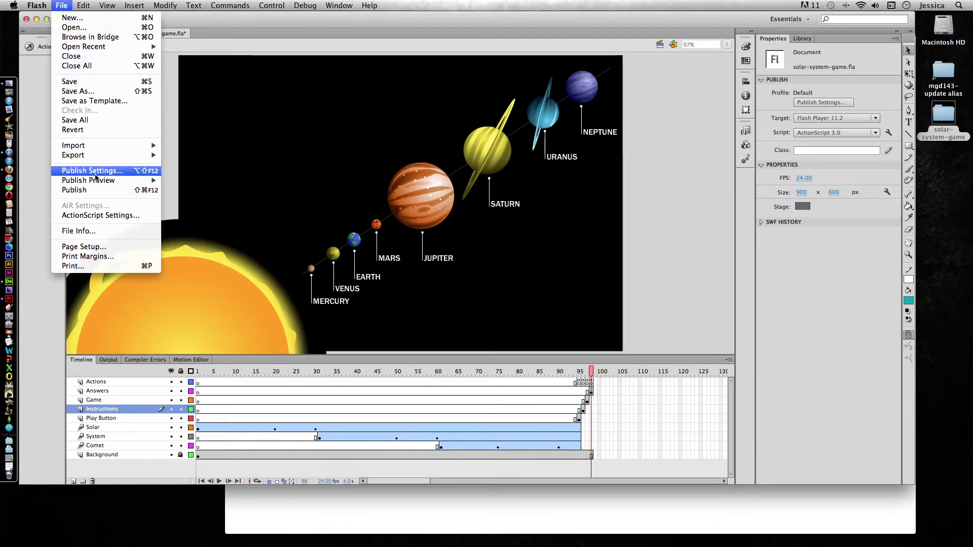
{"action": "left_click", "coordinate": [95, 191]}
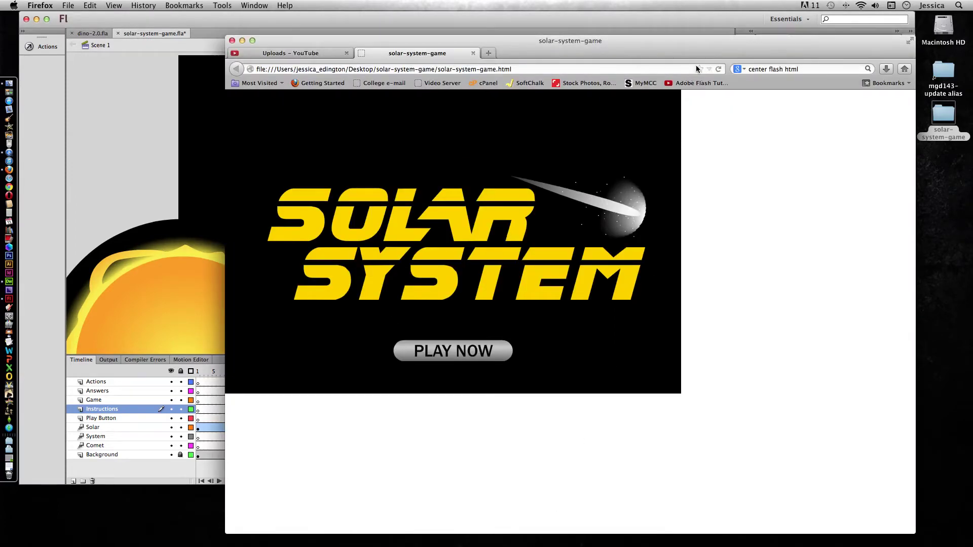
Step: Reload the game page to show the gray background, minimize Flash, and reposition Firefox
{"action": "left_click", "coordinate": [719, 68]}
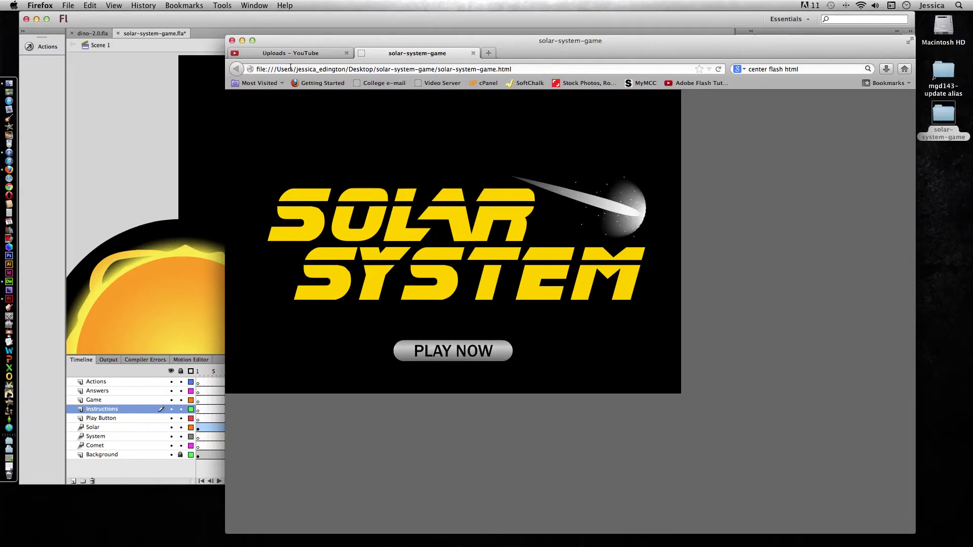
{"action": "left_click", "coordinate": [37, 19]}
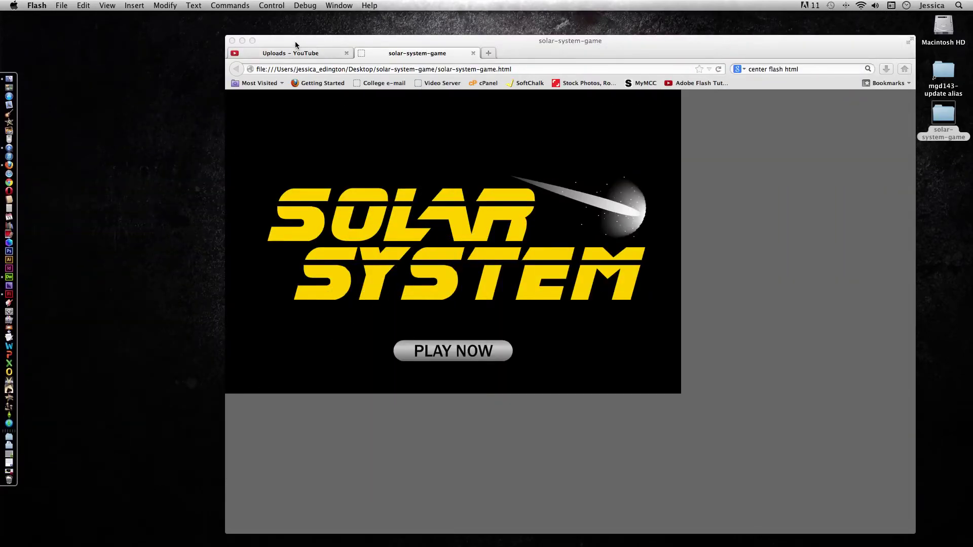
{"action": "left_click_drag", "start_coordinate": [295, 41], "coordinate": [232, 10]}
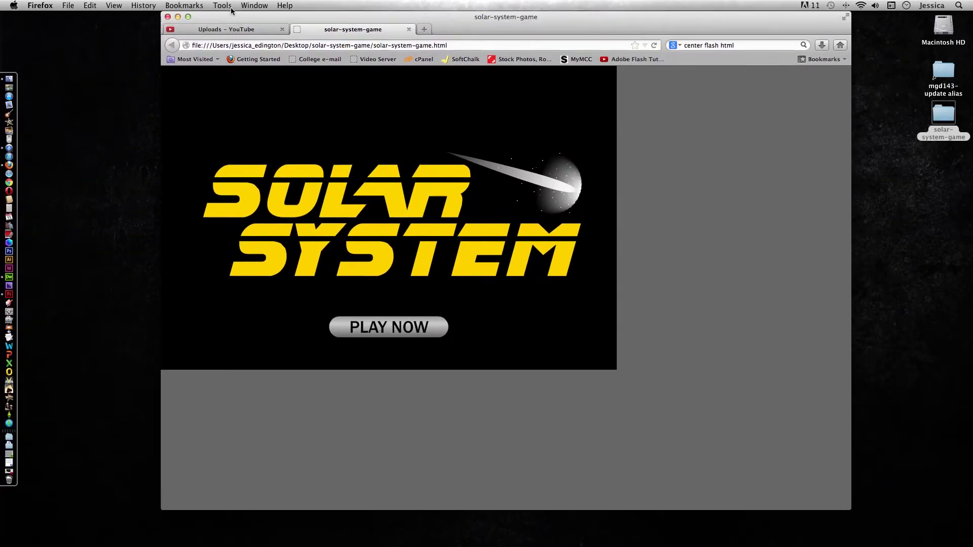
Step: Minimize Firefox and show the Open With app list for solar-system-game.html in Finder
{"action": "left_click", "coordinate": [178, 17]}
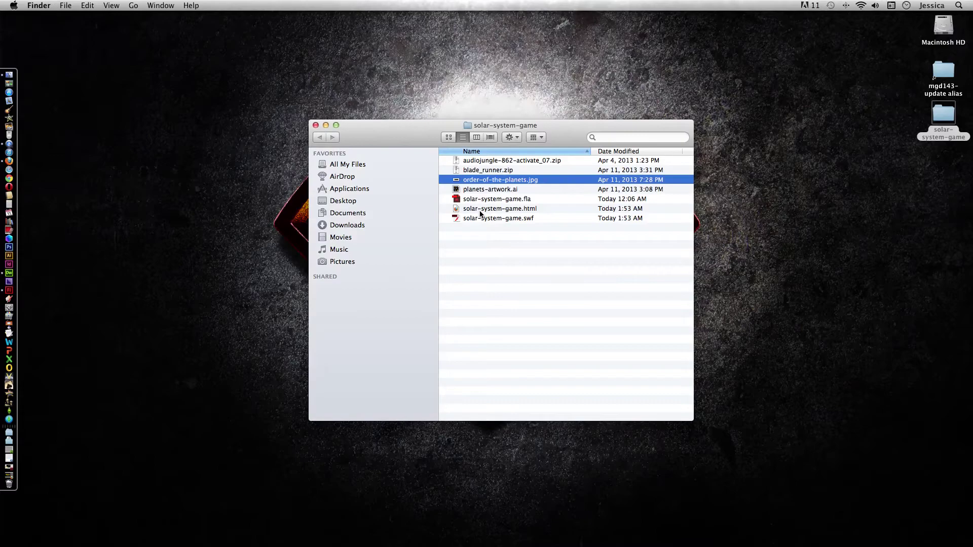
{"action": "left_click", "coordinate": [469, 210]}
{"action": "right_click", "coordinate": [459, 210]}
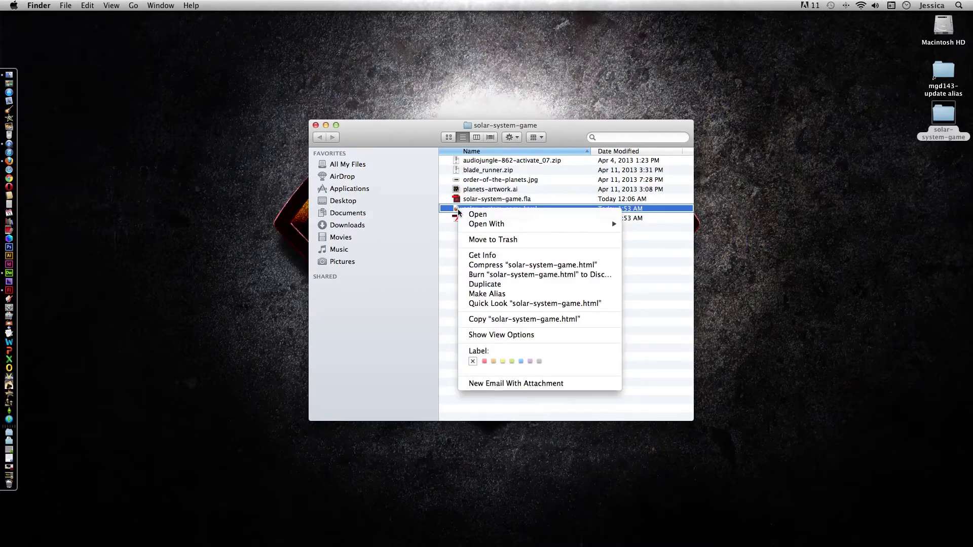
{"action": "mouse_move", "coordinate": [483, 227]}
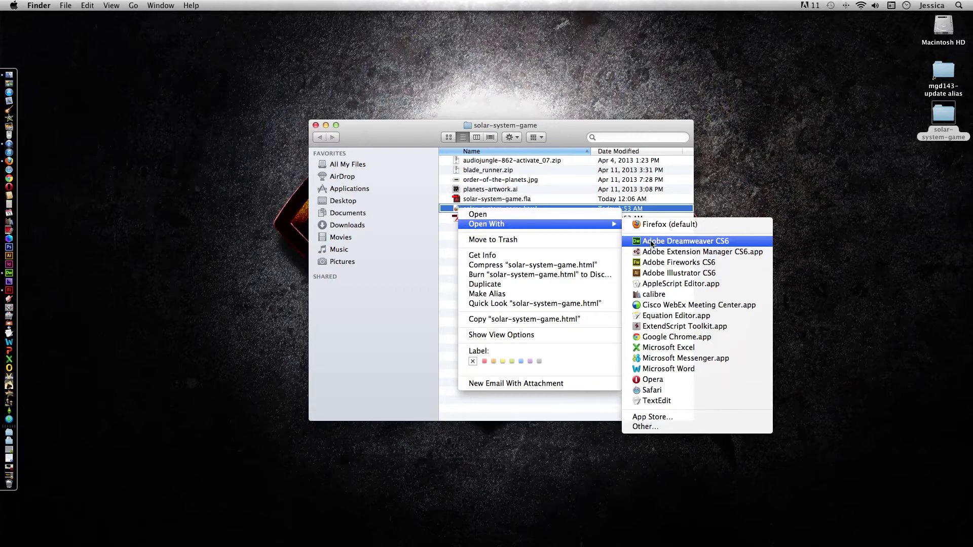
Step: Open solar-system-game.html in Dreamweaver CS6 Code view and select the body tag on line 12
{"action": "left_click", "coordinate": [638, 243]}
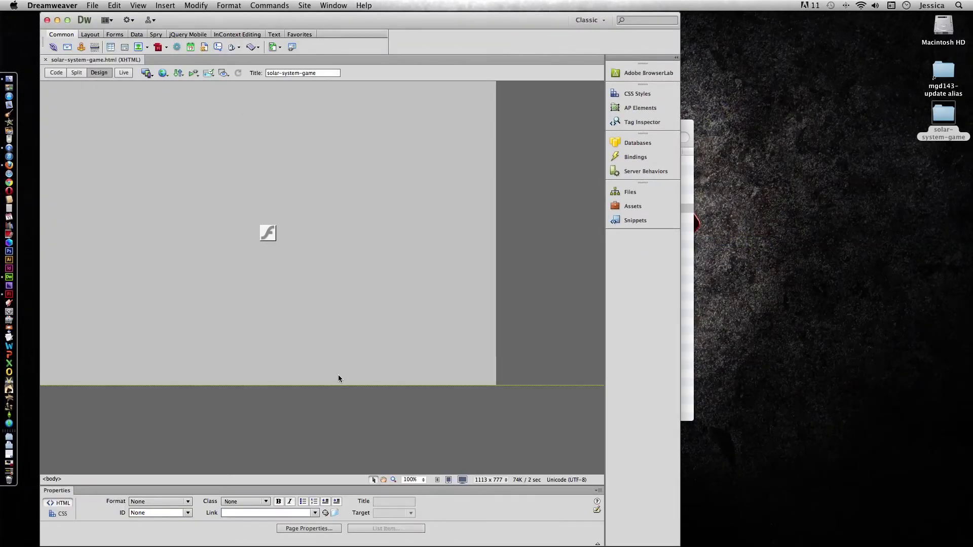
{"action": "left_click", "coordinate": [56, 72]}
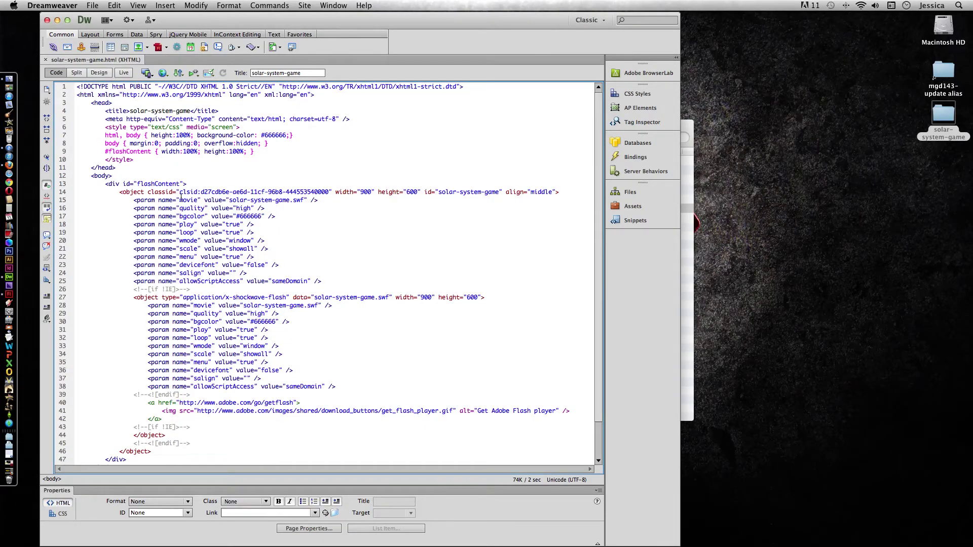
{"action": "scroll", "coordinate": [181, 198], "scroll_direction": "down", "scroll_amount": 3}
{"action": "scroll", "coordinate": [170, 159], "scroll_direction": "up", "scroll_amount": 3}
{"action": "left_click_drag", "start_coordinate": [91, 175], "coordinate": [112, 176]}
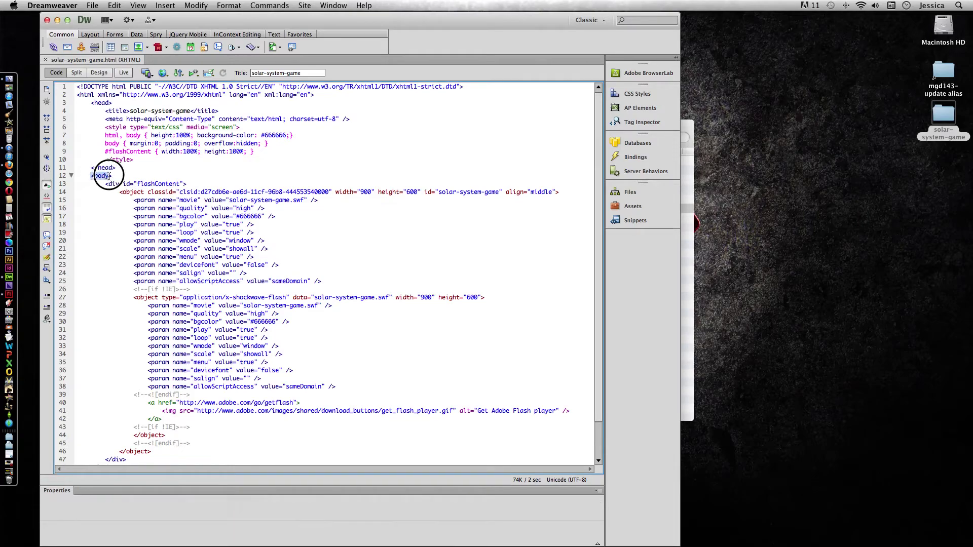
Step: Insert align="center" before the closing bracket of line 13's flashContent div, then save the HTML
{"action": "left_click", "coordinate": [190, 184]}
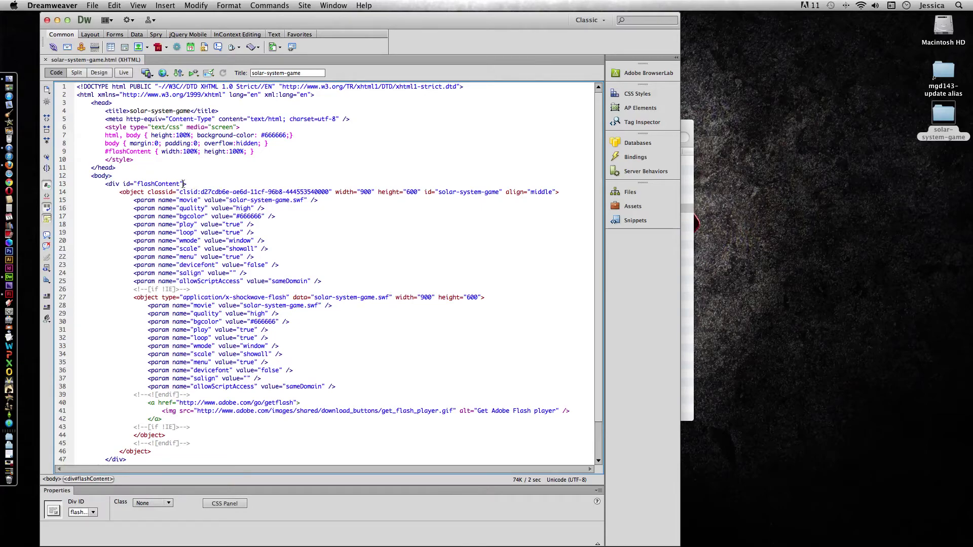
{"action": "left_click", "coordinate": [180, 184]}
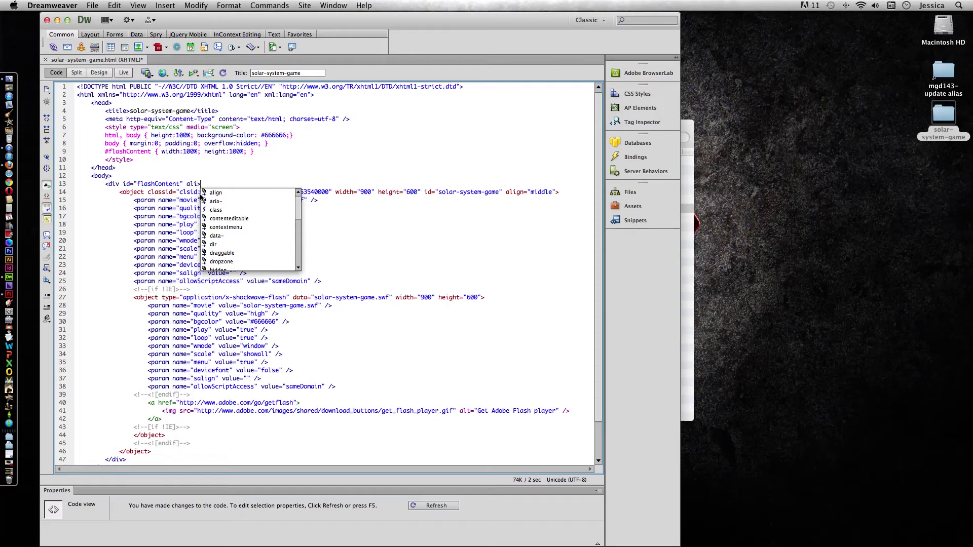
{"action": "type", "text": "align="}
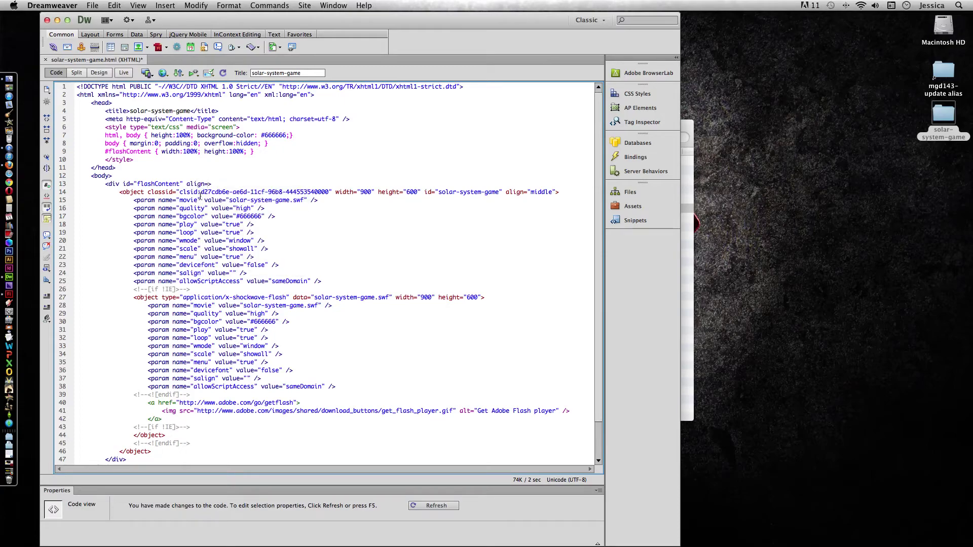
{"action": "type", "text": "\"center\""}
{"action": "left_click_drag", "start_coordinate": [187, 184], "coordinate": [239, 183]}
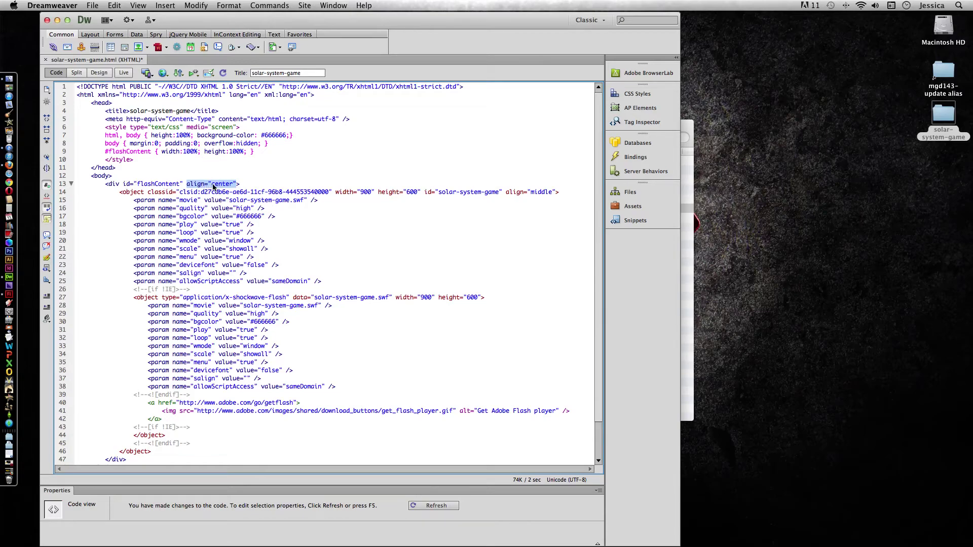
{"action": "left_click", "coordinate": [93, 5]}
{"action": "left_click", "coordinate": [120, 102]}
Step: Open solar-system-game.html from the project folder in Firefox and compare it with the Dreamweaver code
{"action": "left_click", "coordinate": [690, 133]}
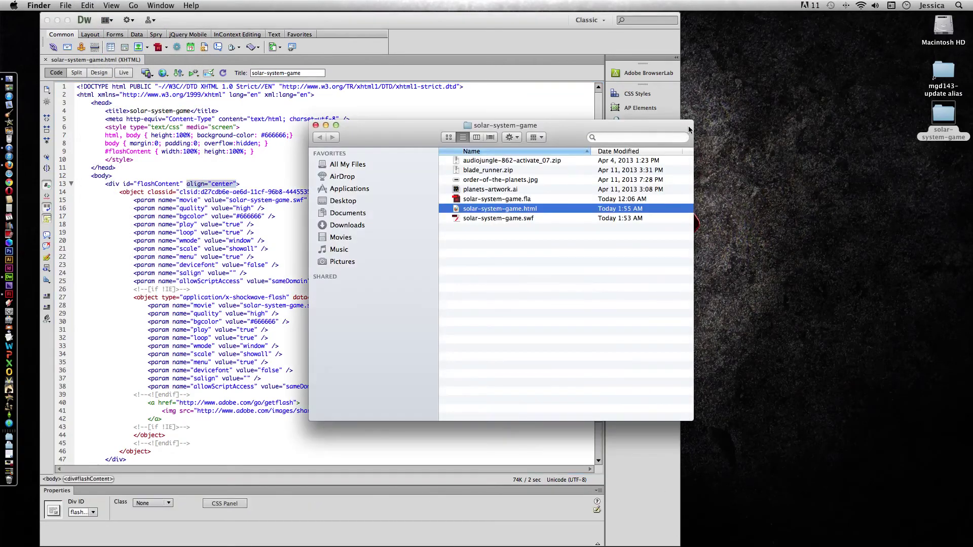
{"action": "double_click", "coordinate": [456, 209]}
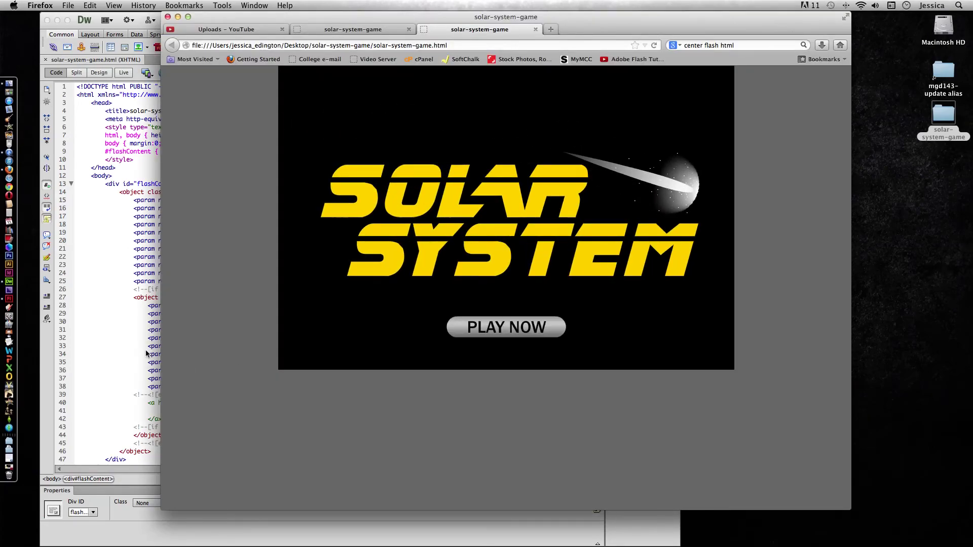
{"action": "left_click", "coordinate": [119, 351]}
{"action": "left_click", "coordinate": [793, 408]}
Step: Review the align="center" attribute on line 13's flashContent div in Dreamweaver
{"action": "left_click", "coordinate": [129, 238]}
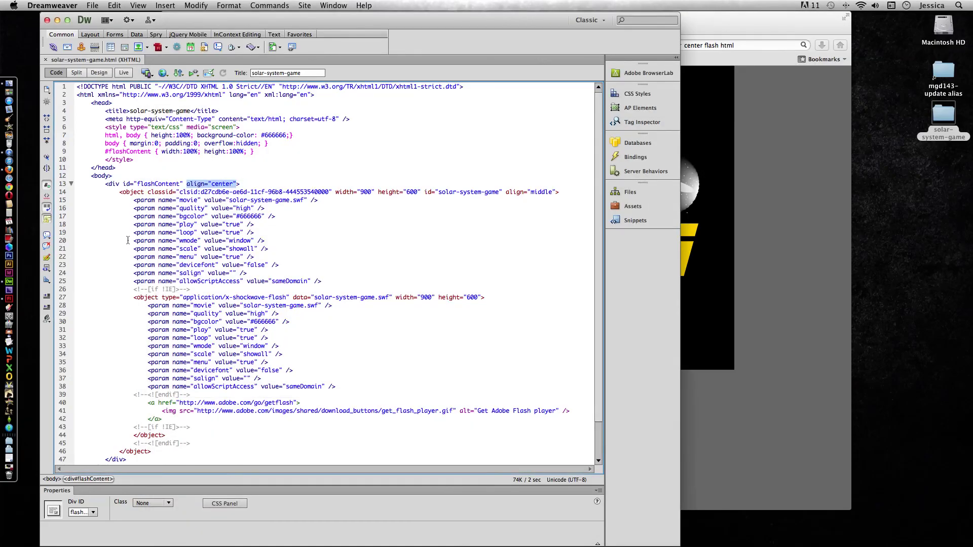
{"action": "left_click", "coordinate": [236, 184]}
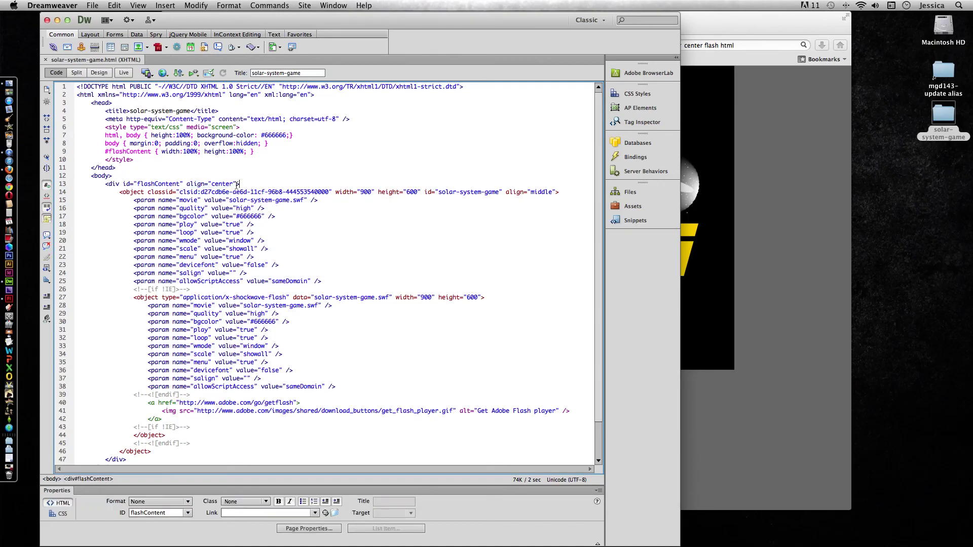
{"action": "left_click_drag", "start_coordinate": [237, 185], "coordinate": [186, 184]}
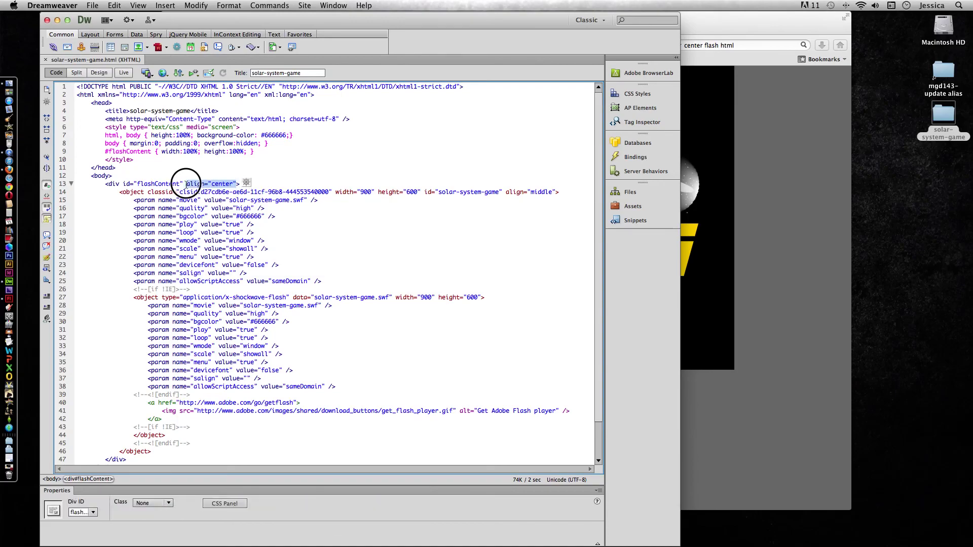
{"action": "left_click", "coordinate": [246, 187]}
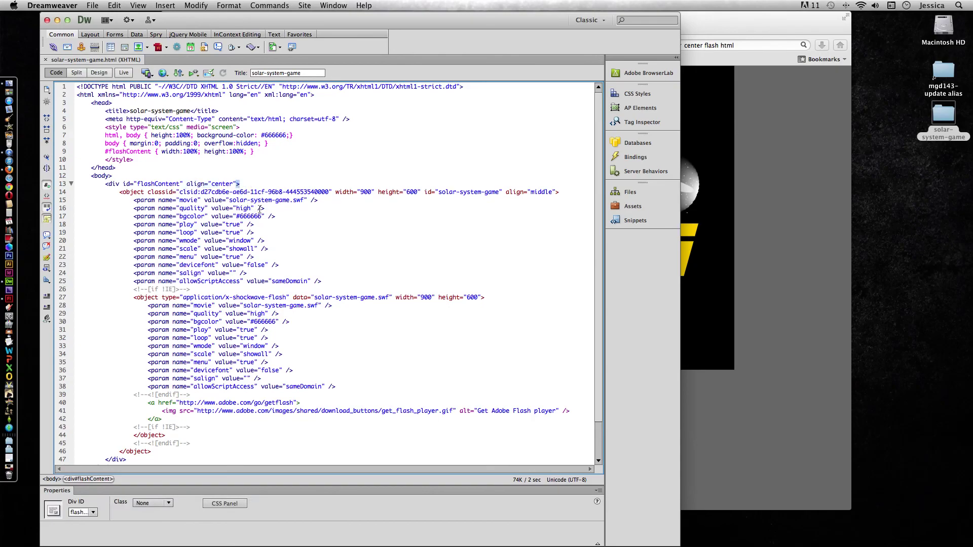